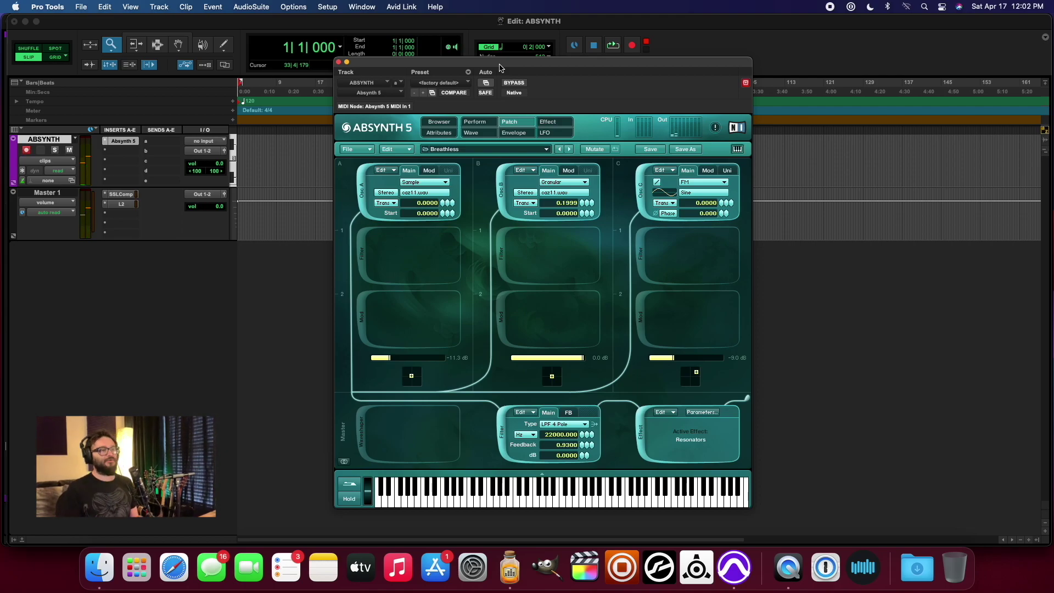
- Open the preset browser, expand Absynth 4 > Instruments and load Bent Into Shape
click(439, 133)
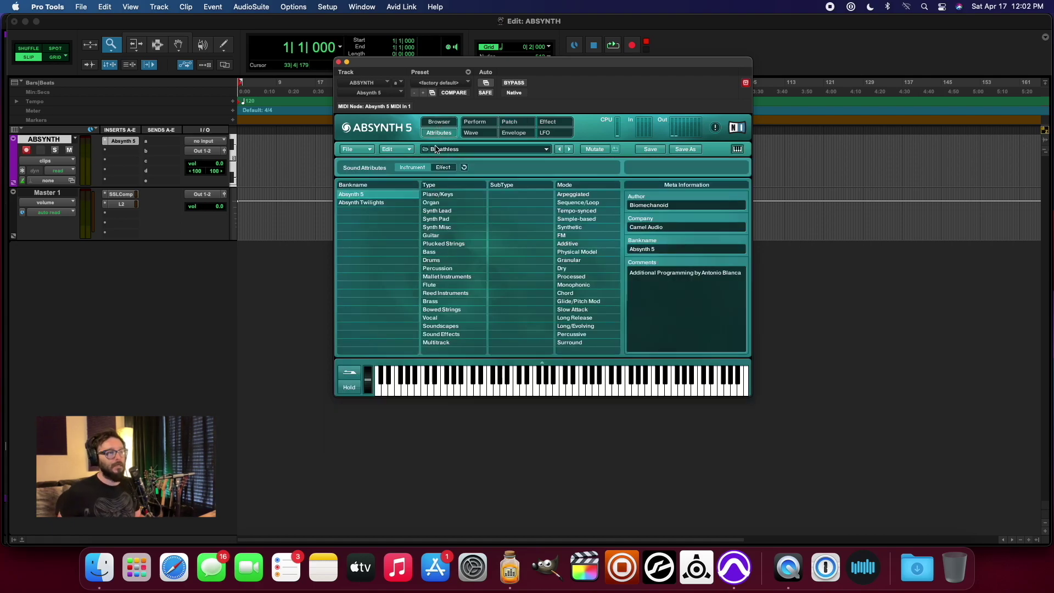
click(440, 123)
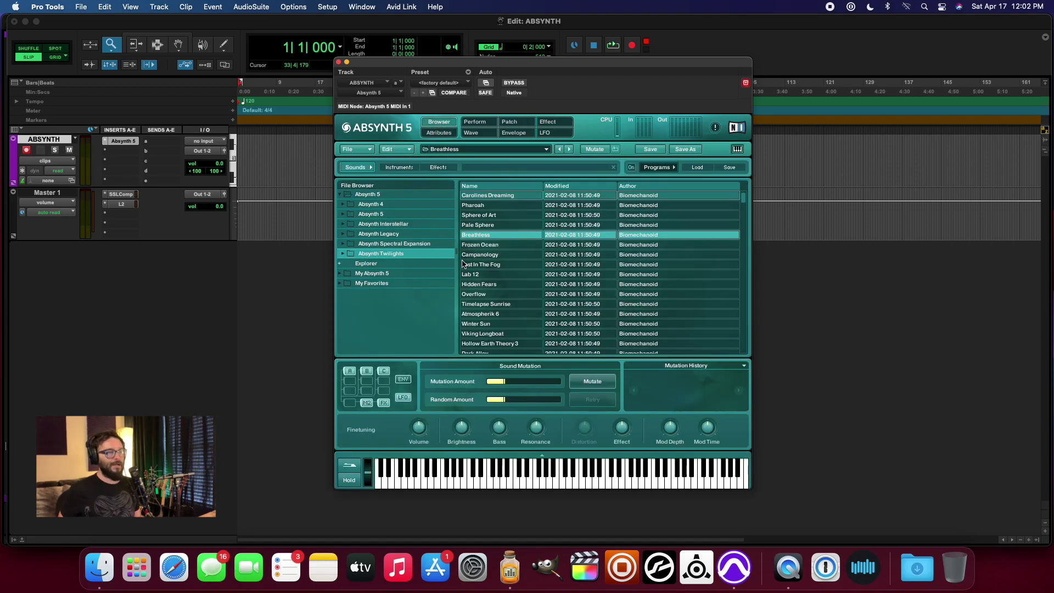
click(383, 215)
click(384, 205)
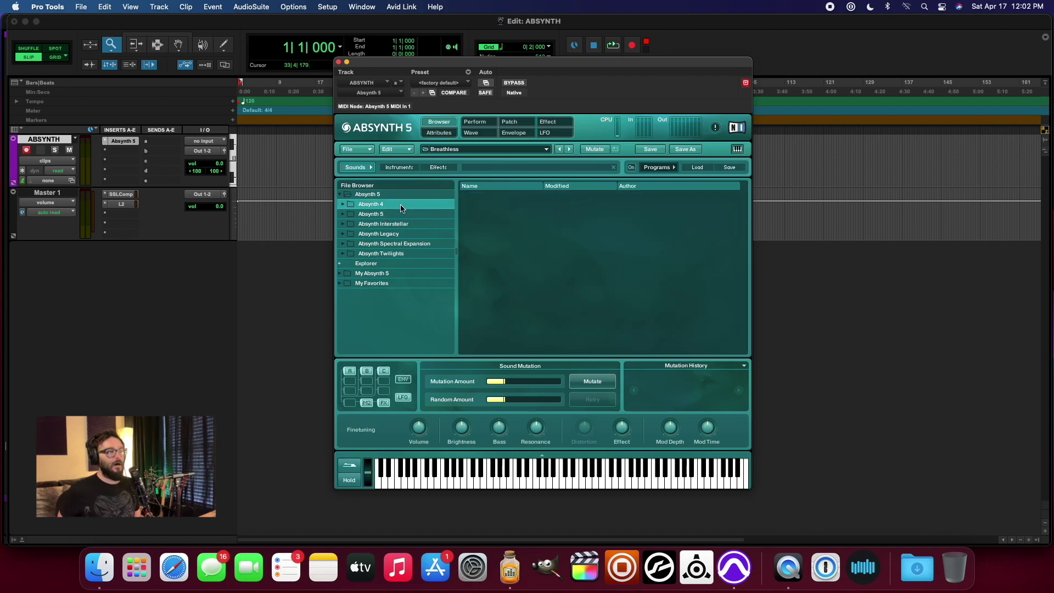
click(342, 205)
click(373, 214)
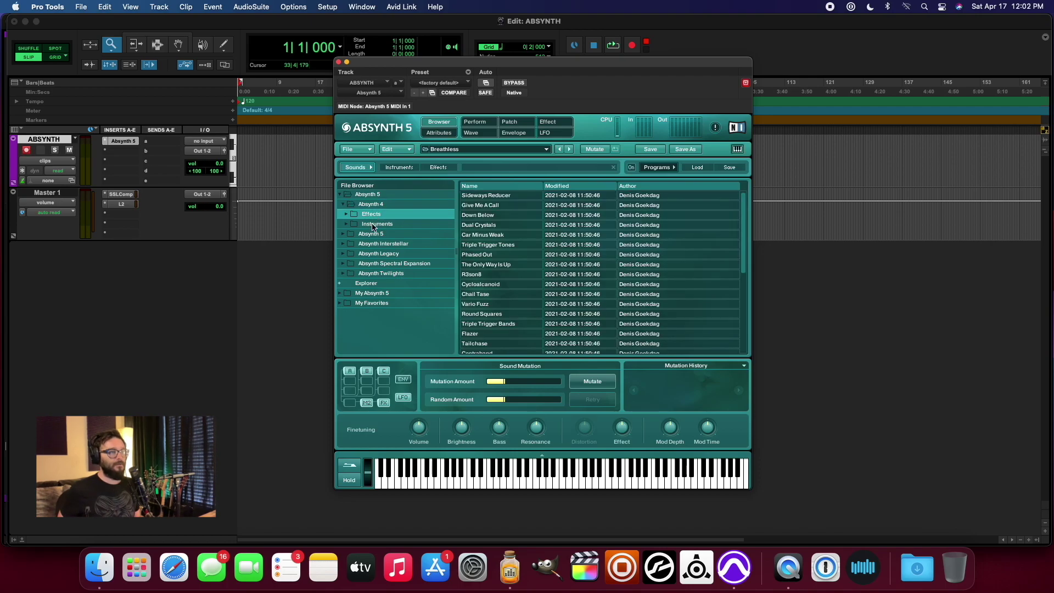
click(377, 224)
click(500, 238)
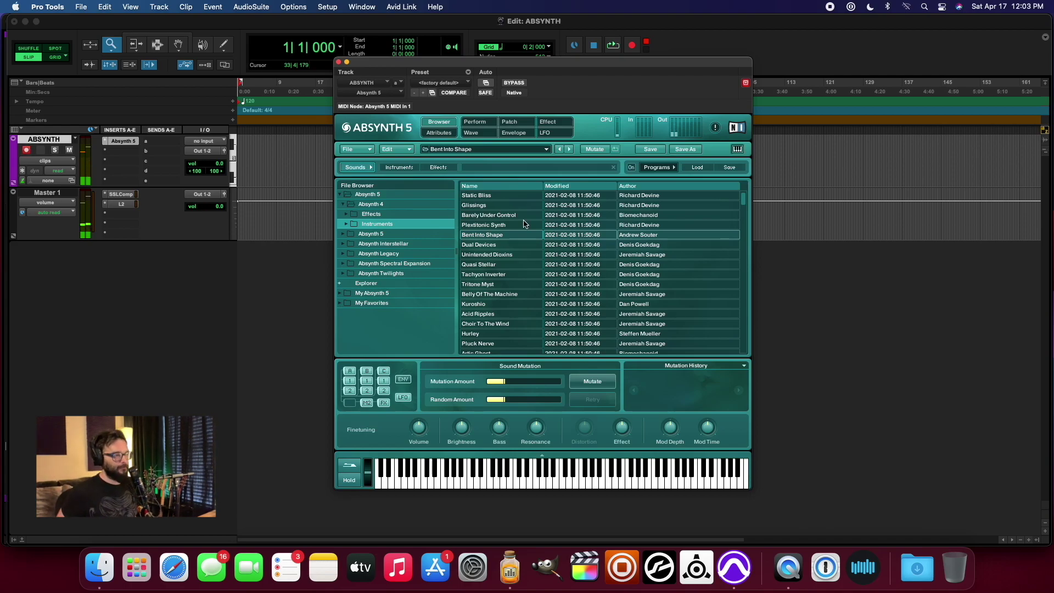
- List the Absynth Interstellar presets and load Geist, then Windy
click(343, 244)
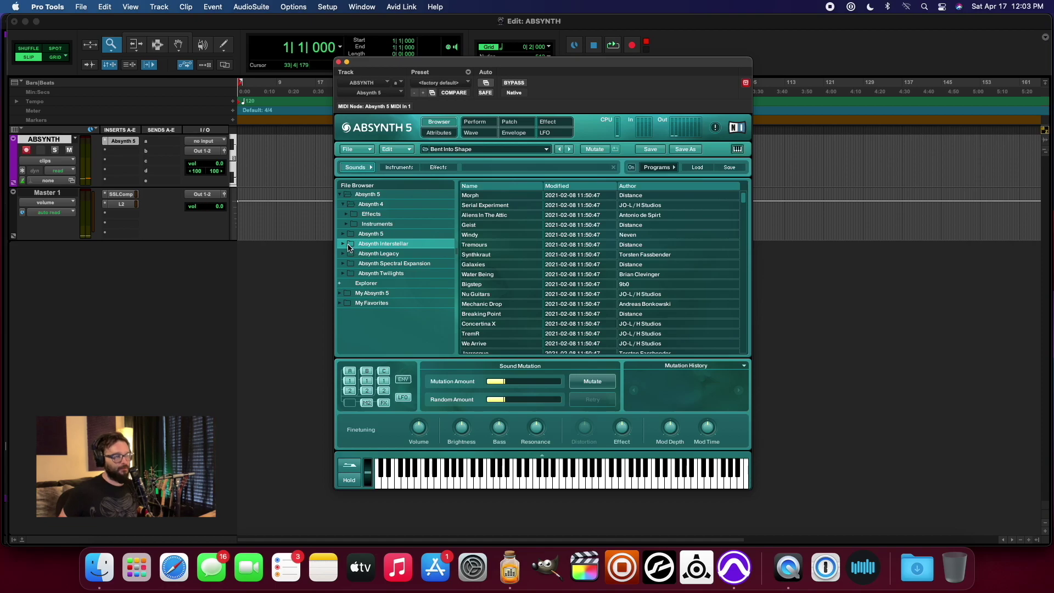
click(476, 225)
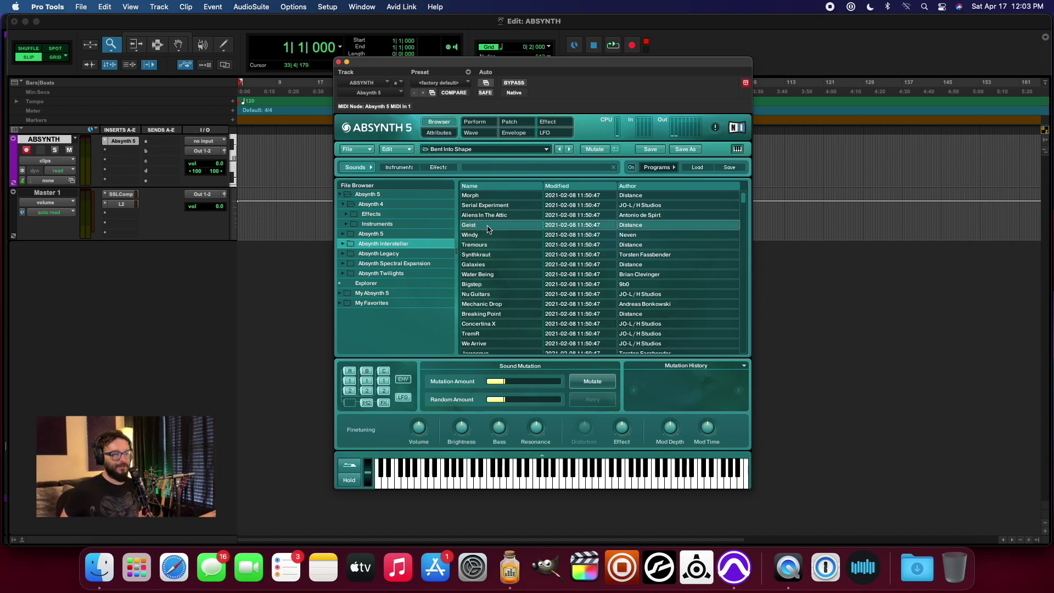
click(487, 234)
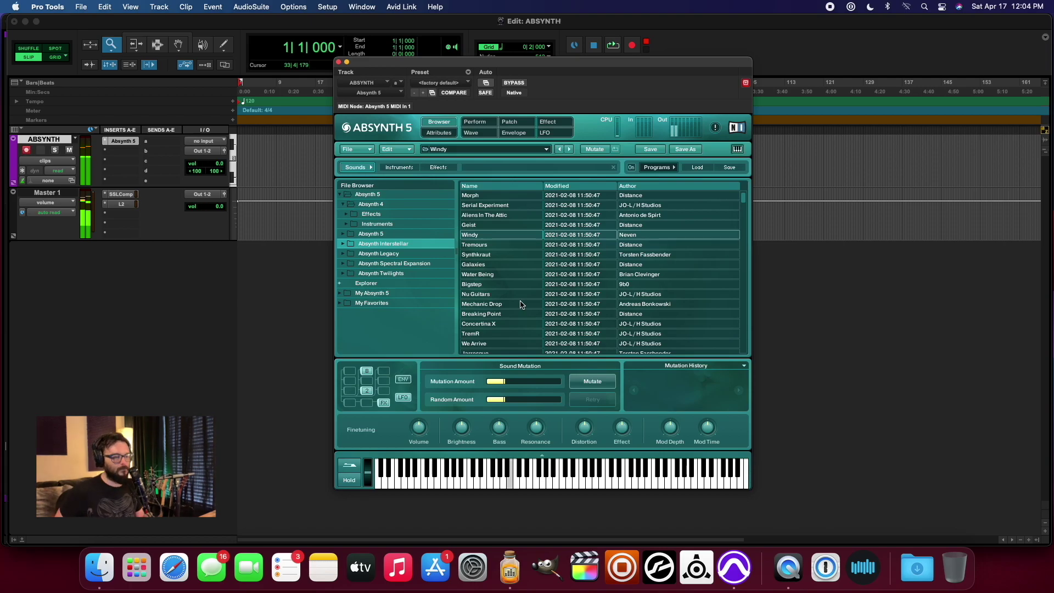
- Turn up the Distortion, Bass, Brightness and Effect knobs on the Windy preset
drag(586, 436, 578, 358)
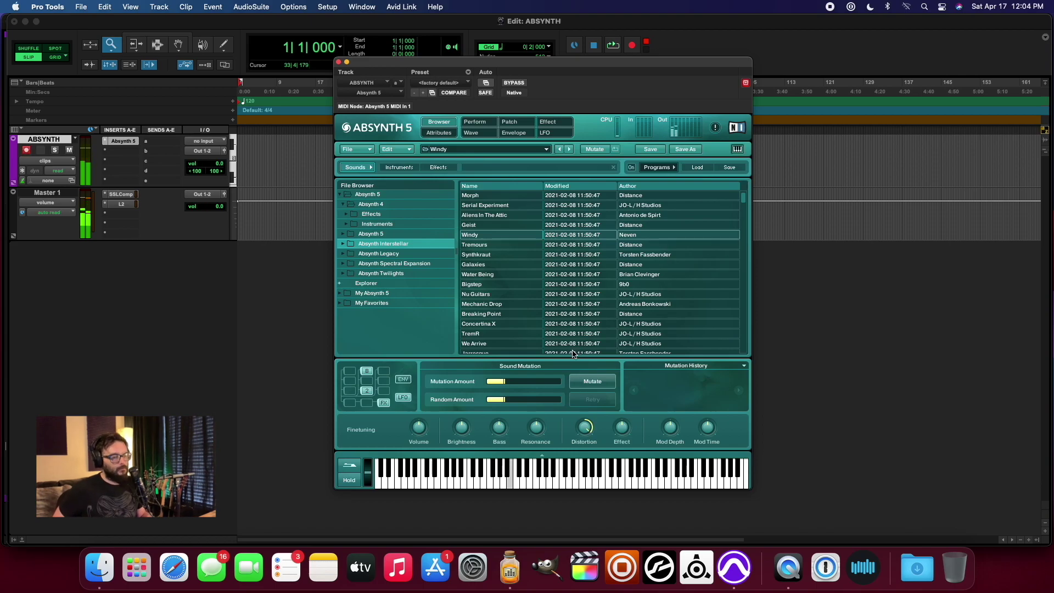
drag(508, 428, 505, 378)
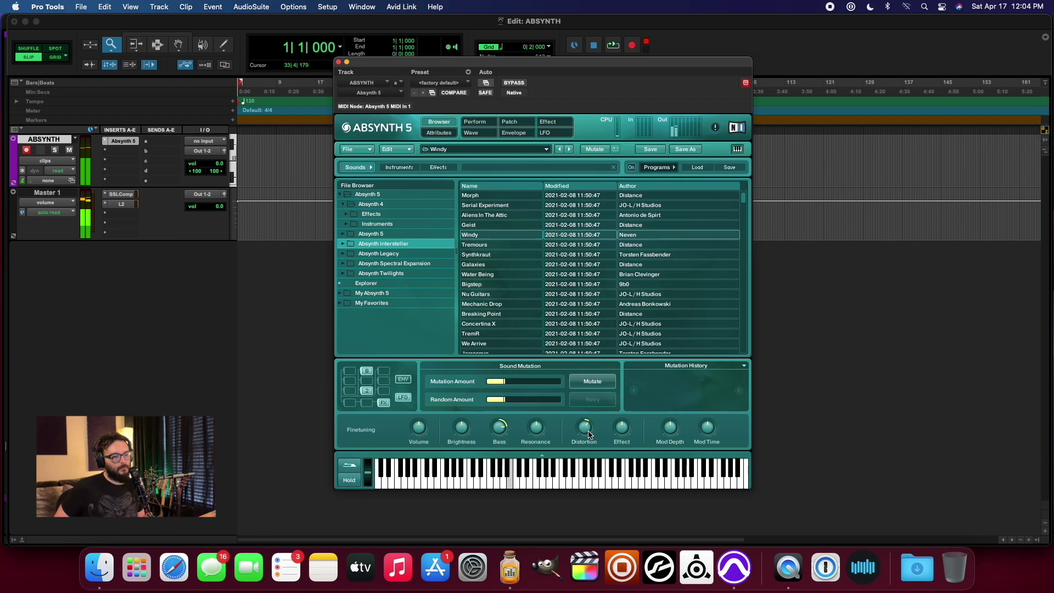
drag(467, 429, 457, 364)
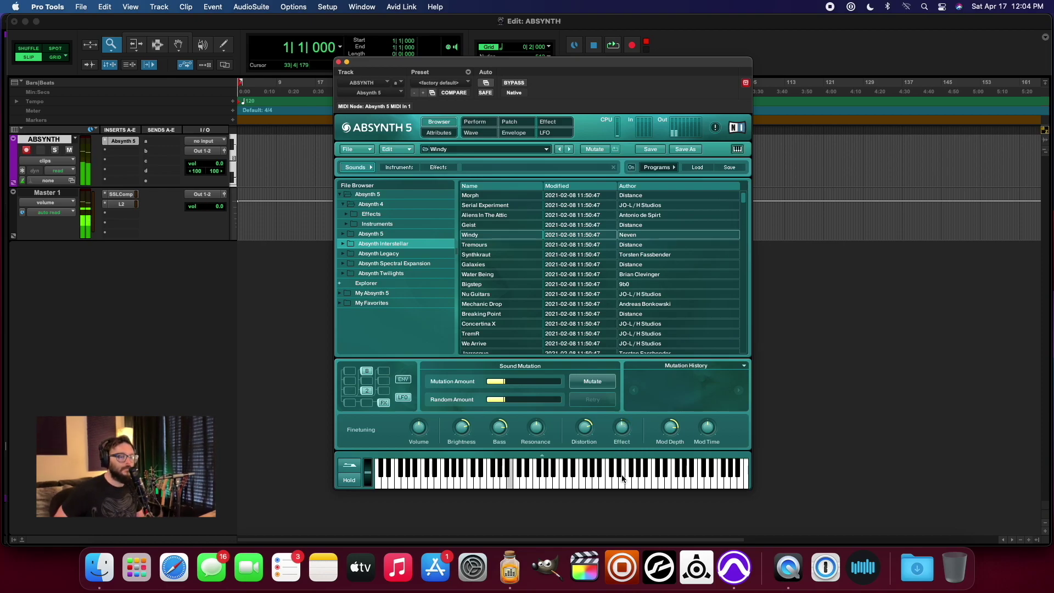
drag(621, 427, 620, 407)
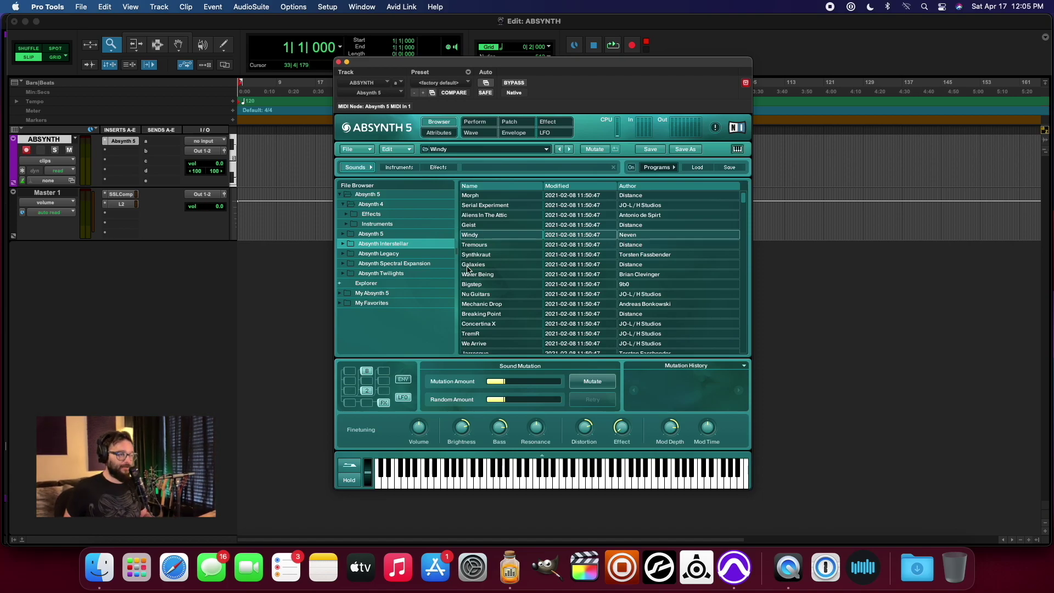
- Load Galaxies, then Nu Guitars, then Concertina X from the Interstellar list
scroll(469, 271, down, 2)
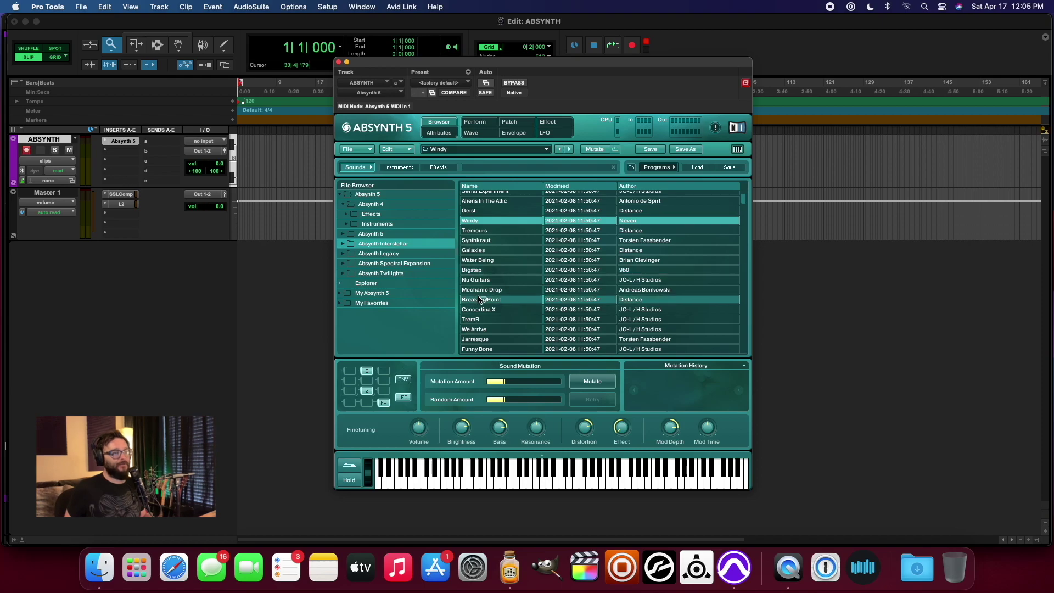
click(487, 249)
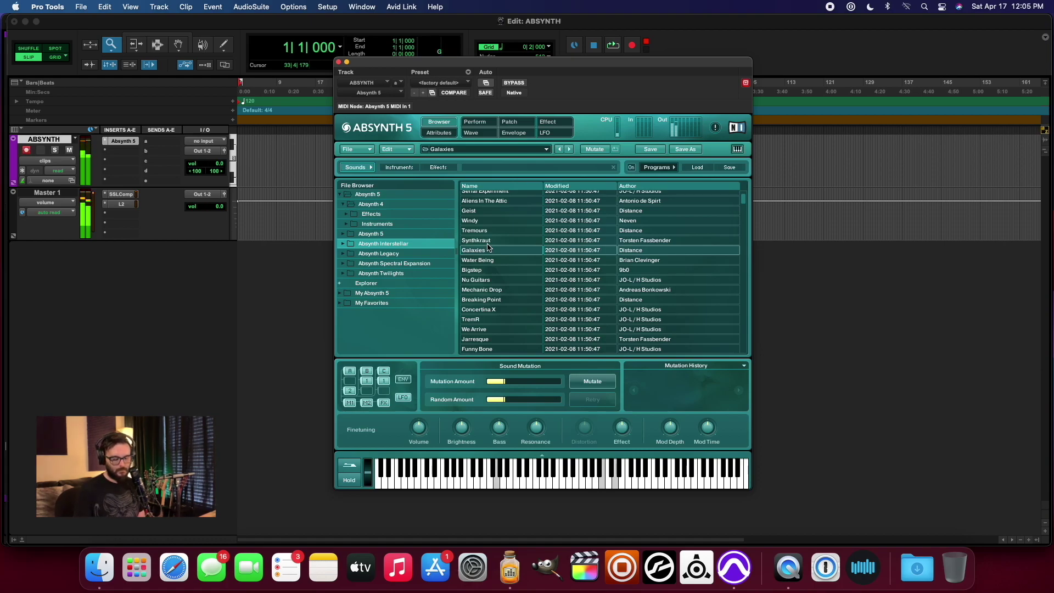
click(479, 283)
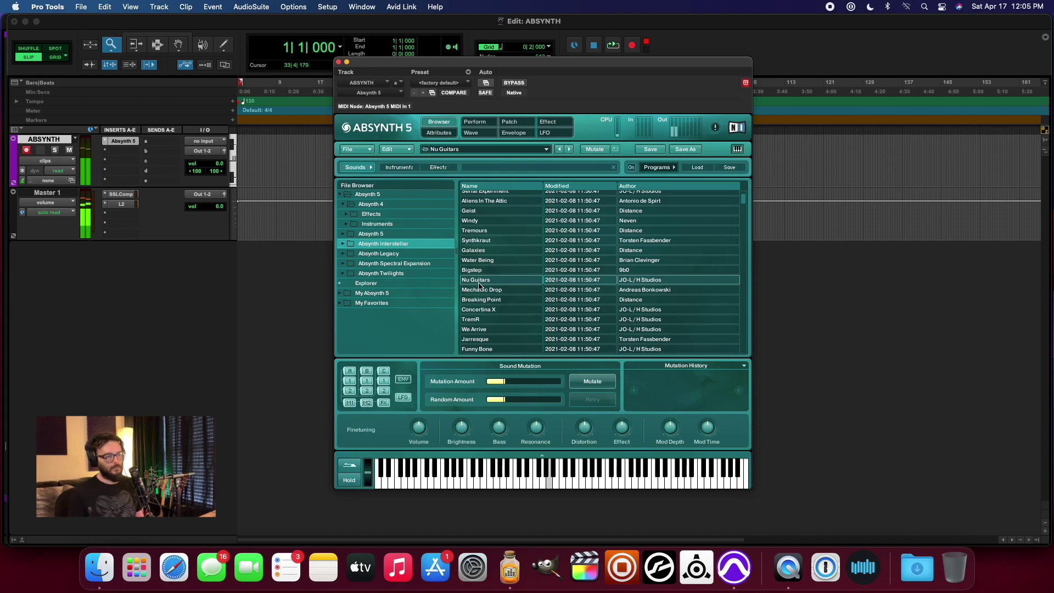
click(487, 311)
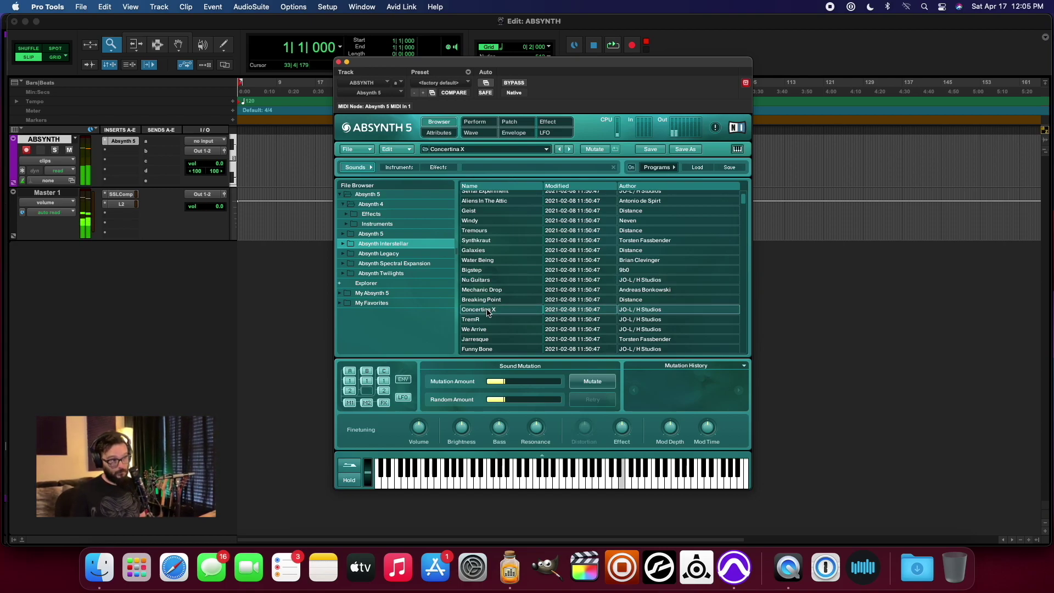
- Load the Bath Tub preset, then further down the list load Cosmic Tambura
scroll(494, 316, down, 10)
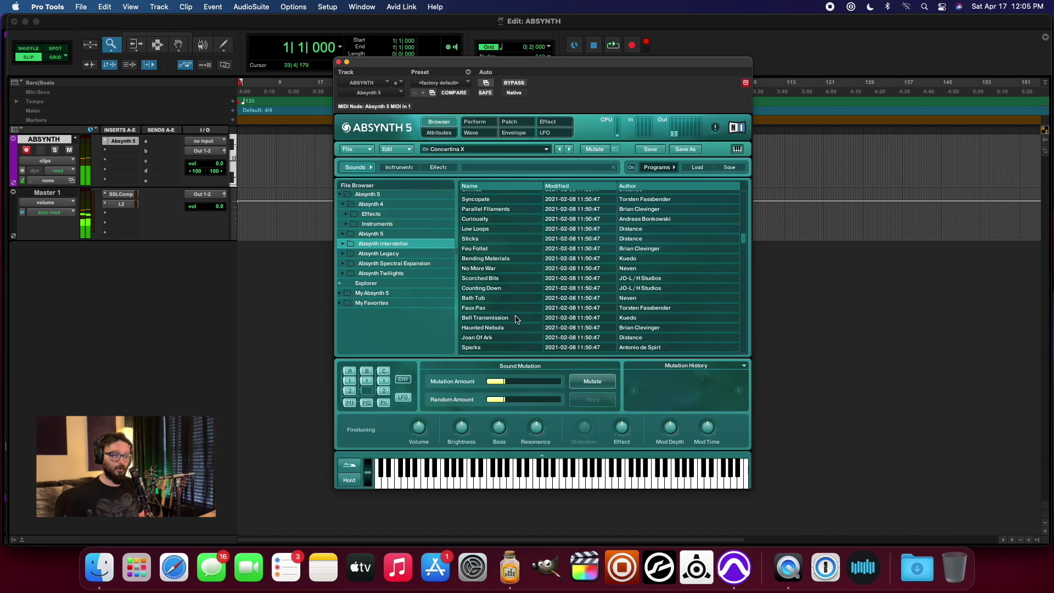
click(491, 299)
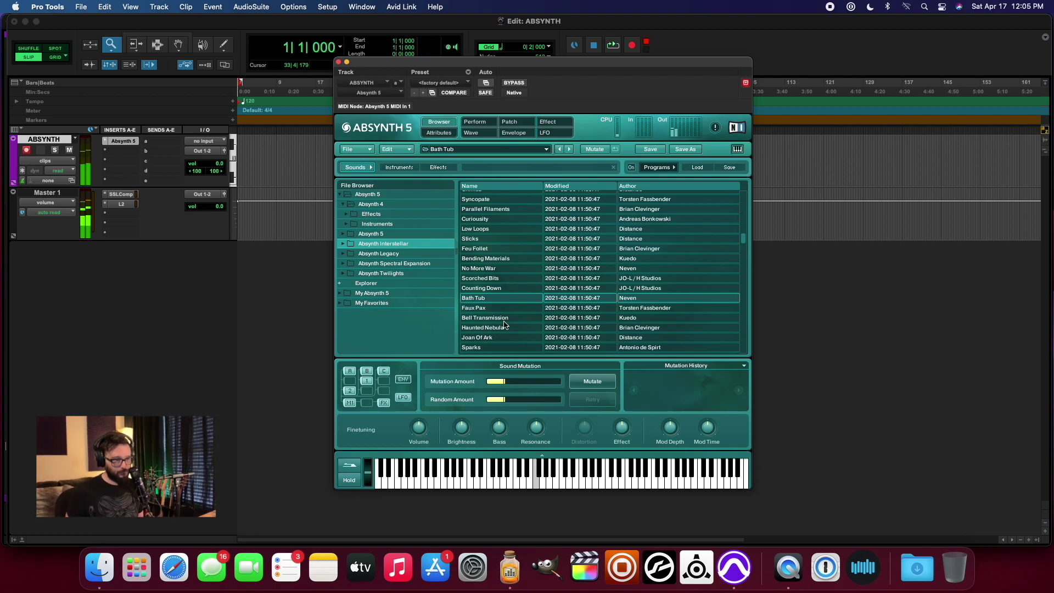
scroll(499, 327, down, 4)
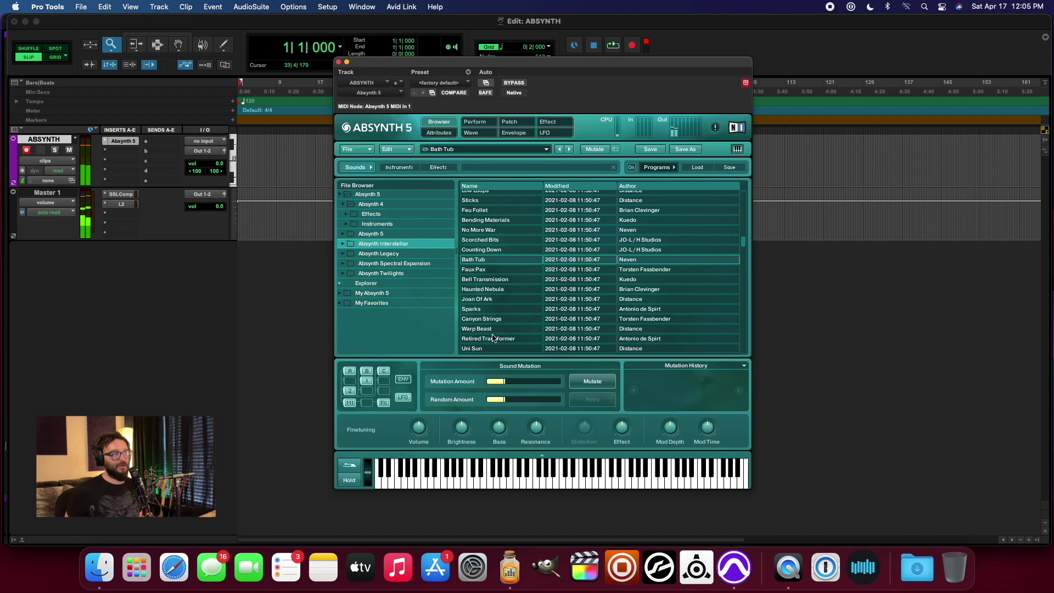
scroll(495, 323, down, 5)
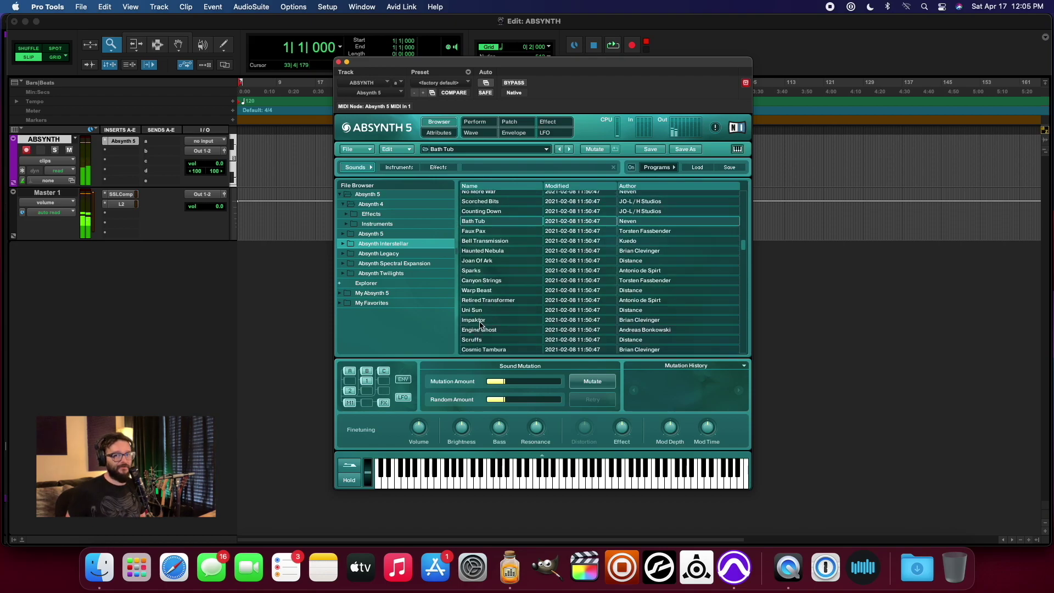
scroll(482, 325, down, 2)
click(497, 327)
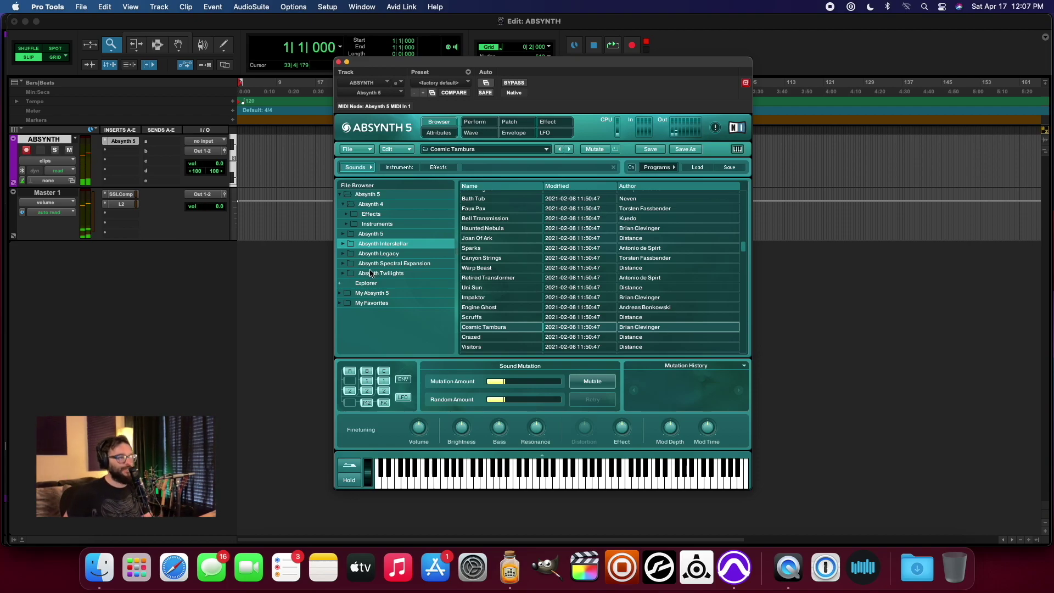
- Switch to the Absynth Spectral Expansion folder and load Funky Wood
click(346, 264)
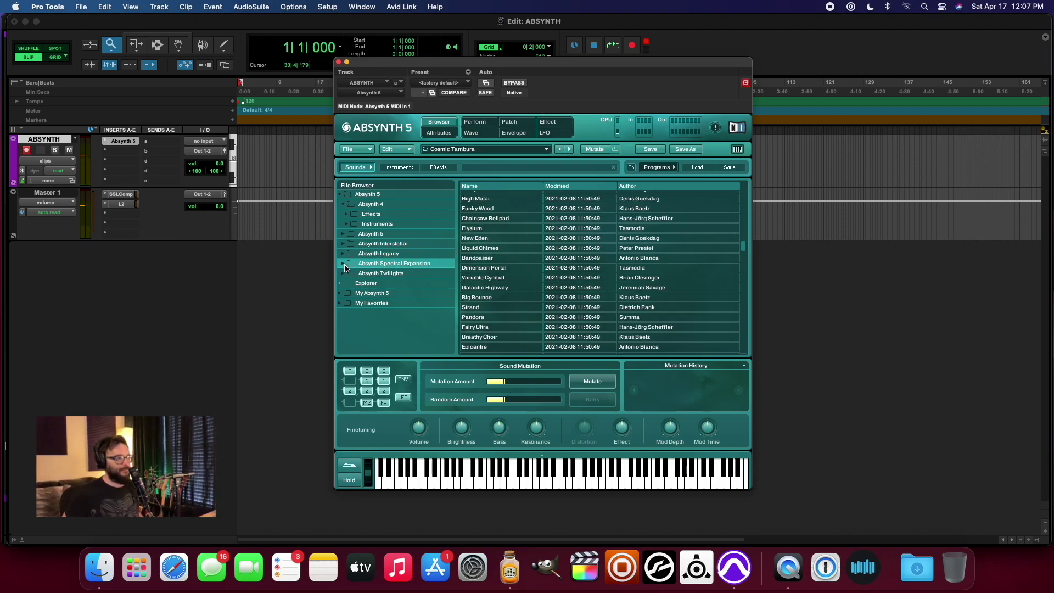
click(491, 210)
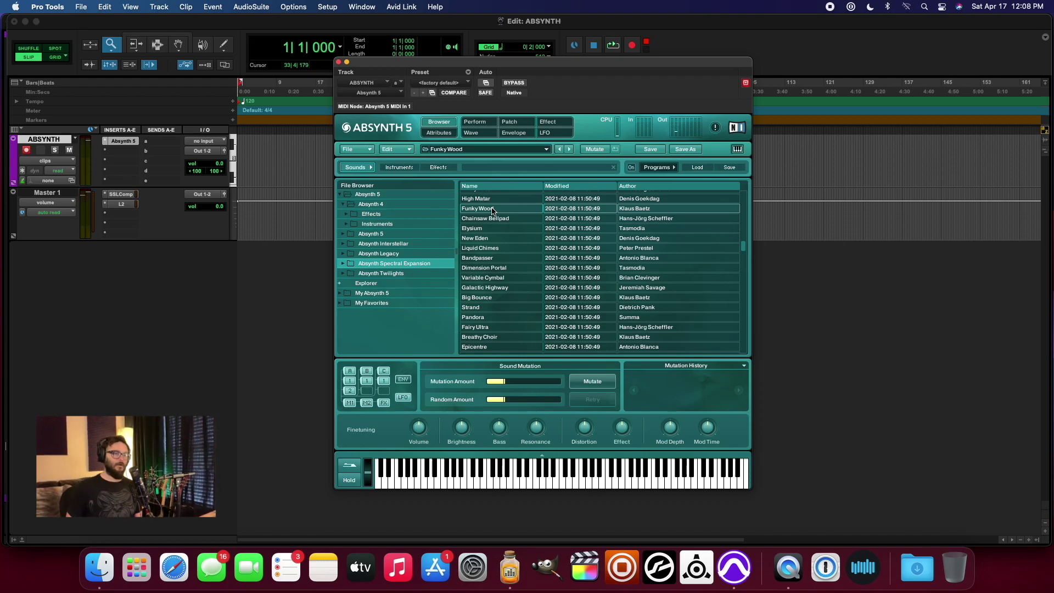
- Load Pluckiat, Combinator, Exploding Membrane and finally Ladybugs from the Spectral Expansion list
scroll(495, 279, down, 10)
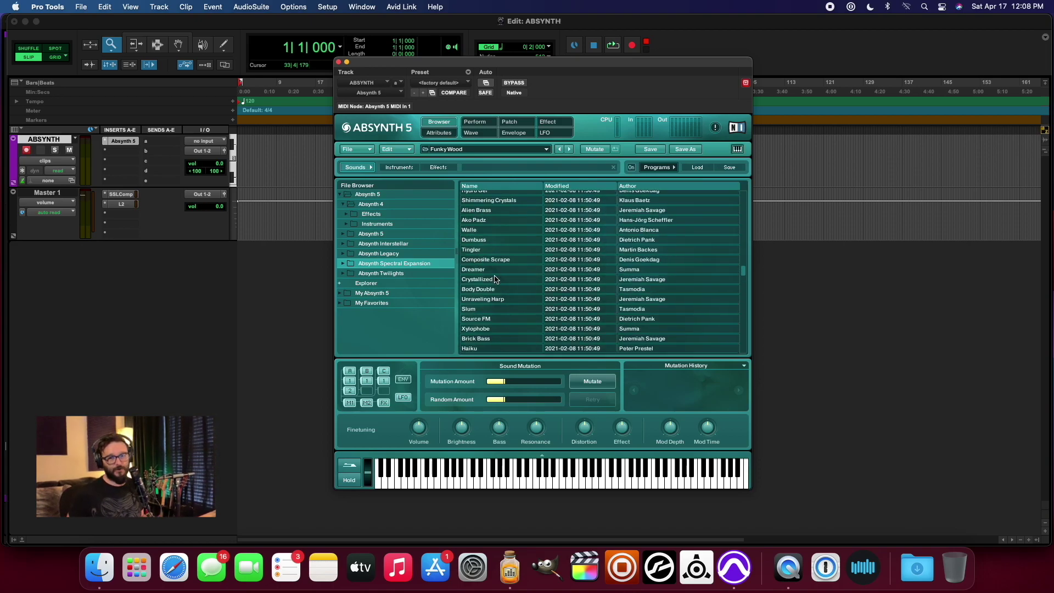
scroll(495, 279, down, 10)
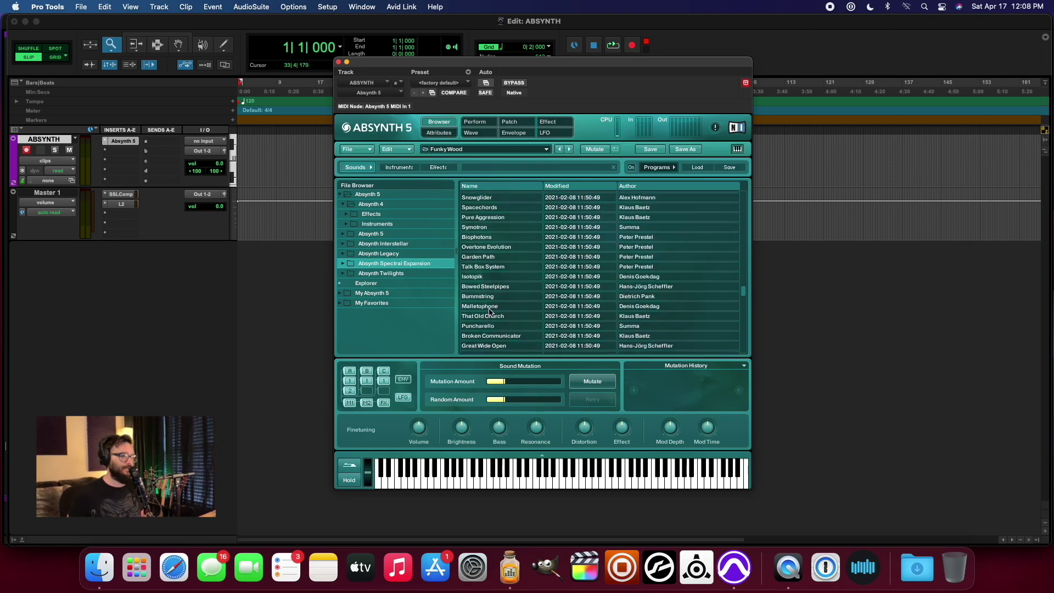
scroll(490, 311, down, 5)
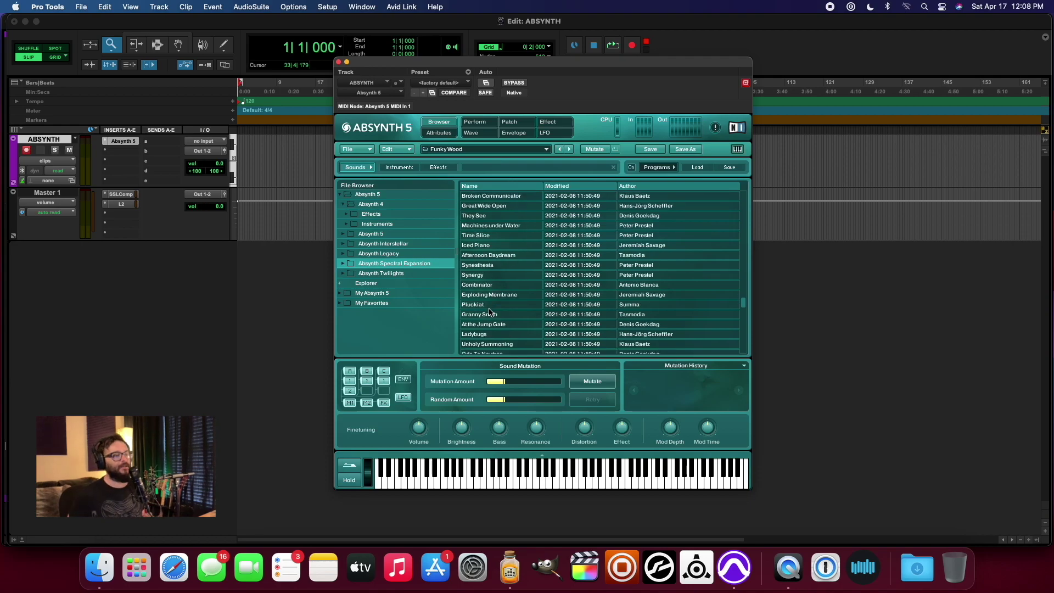
click(487, 308)
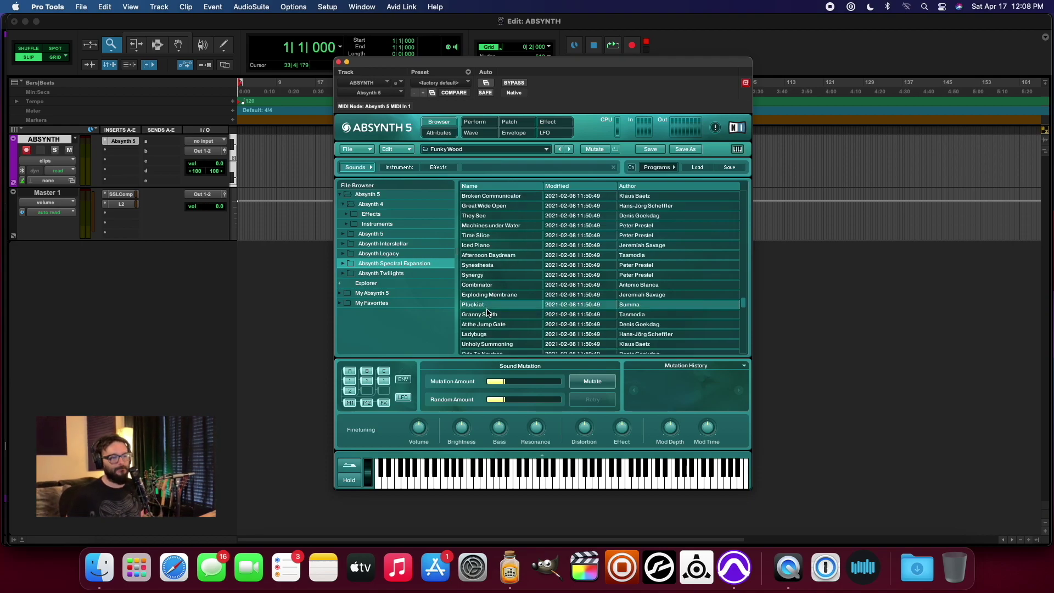
click(496, 286)
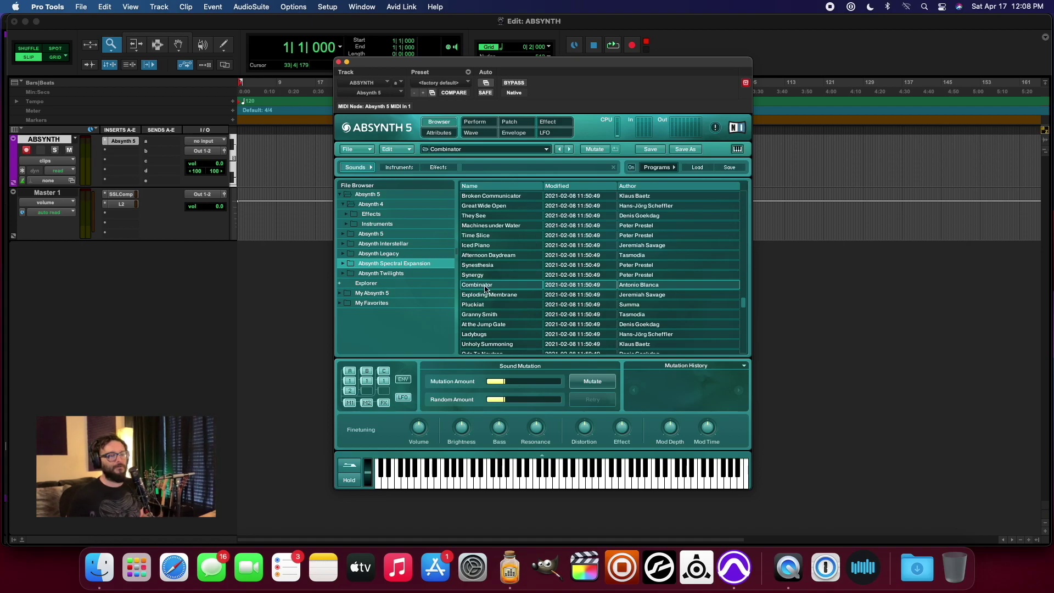
click(491, 287)
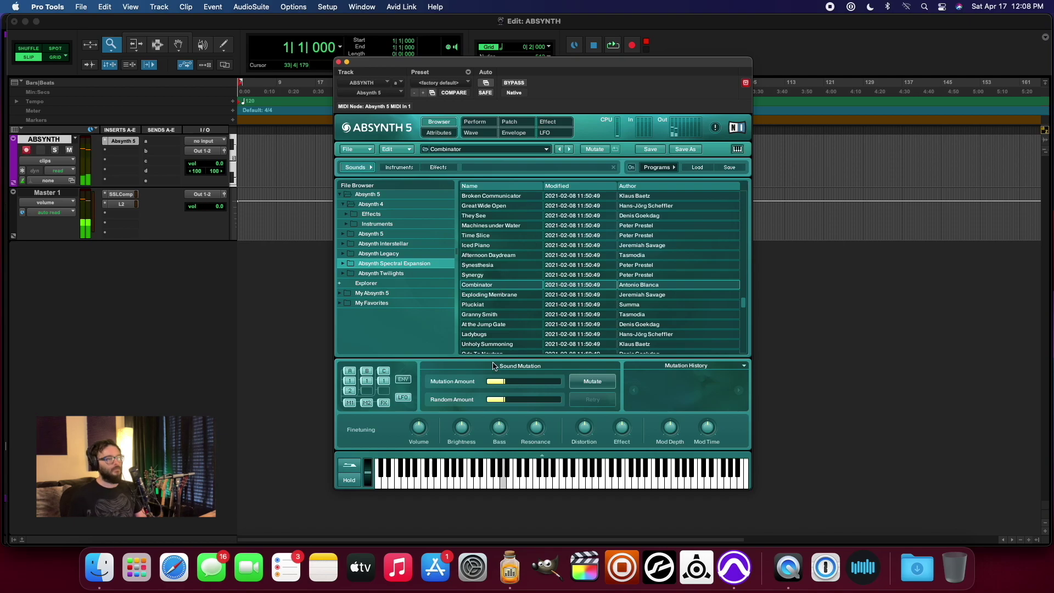
click(493, 295)
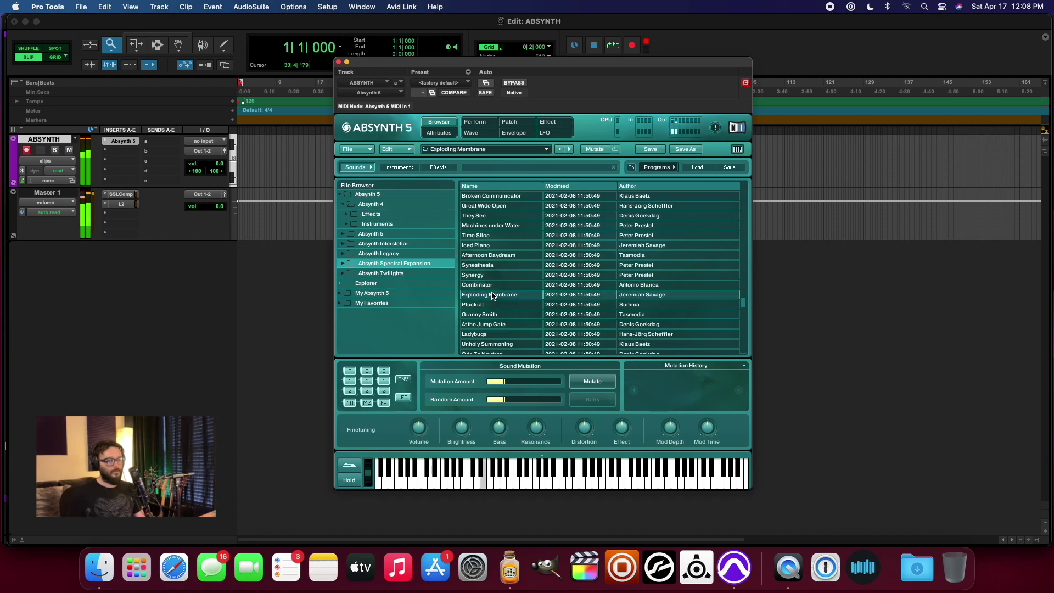
click(491, 334)
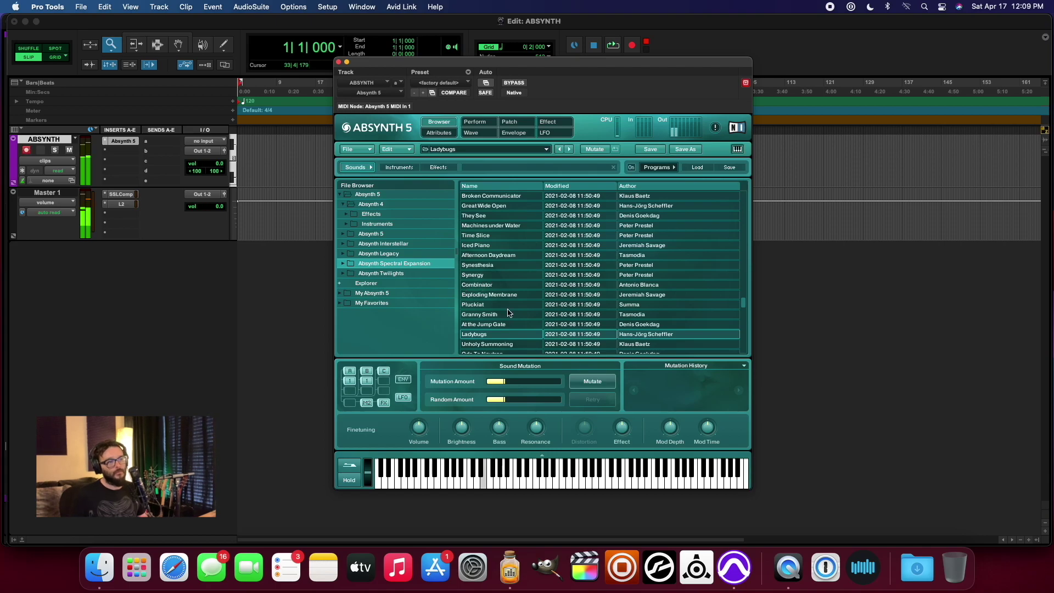
- Step through Unholy Summoning, Ode To Neutron, Nocturnal Choirs to Transitory, then load Soft Tones
scroll(503, 304, down, 5)
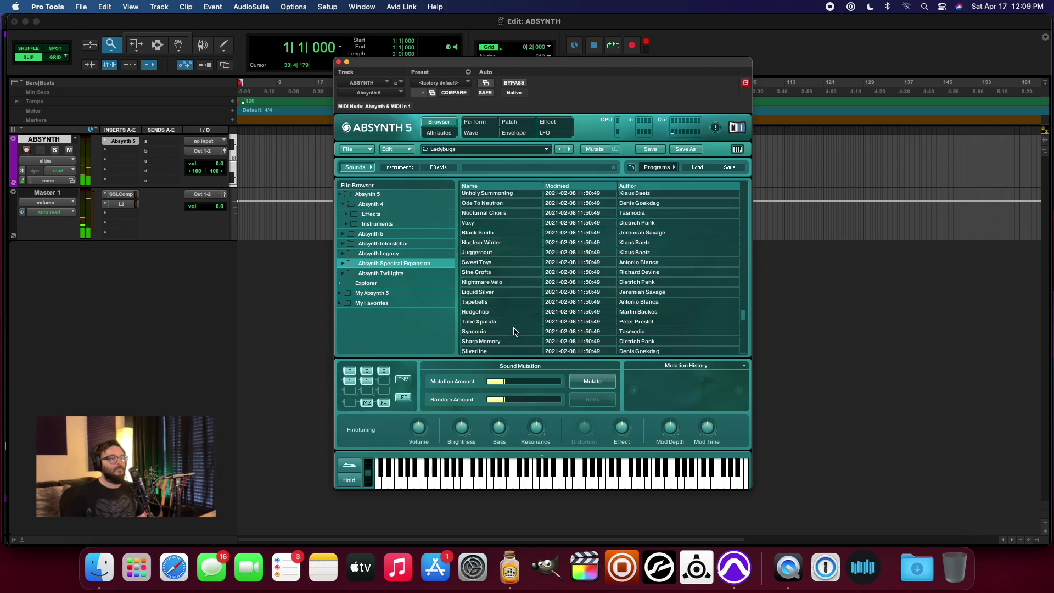
click(569, 149)
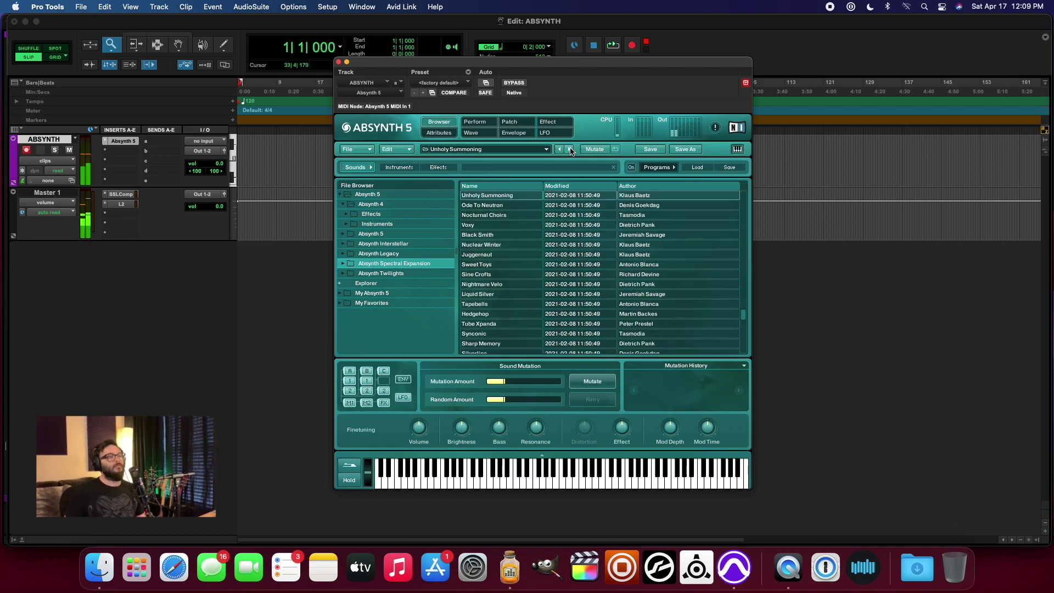
click(570, 150)
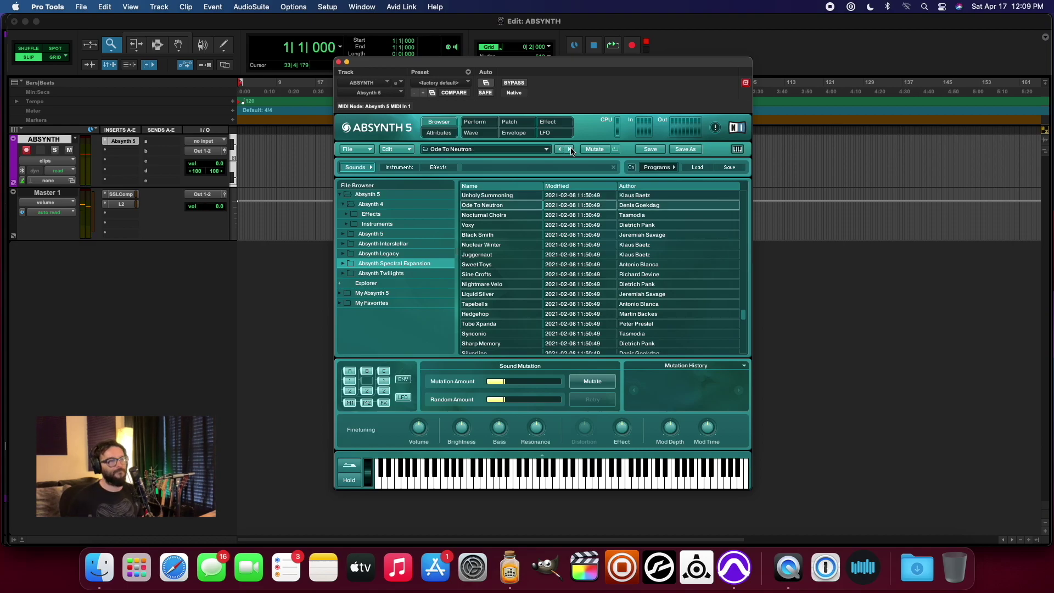
click(570, 150)
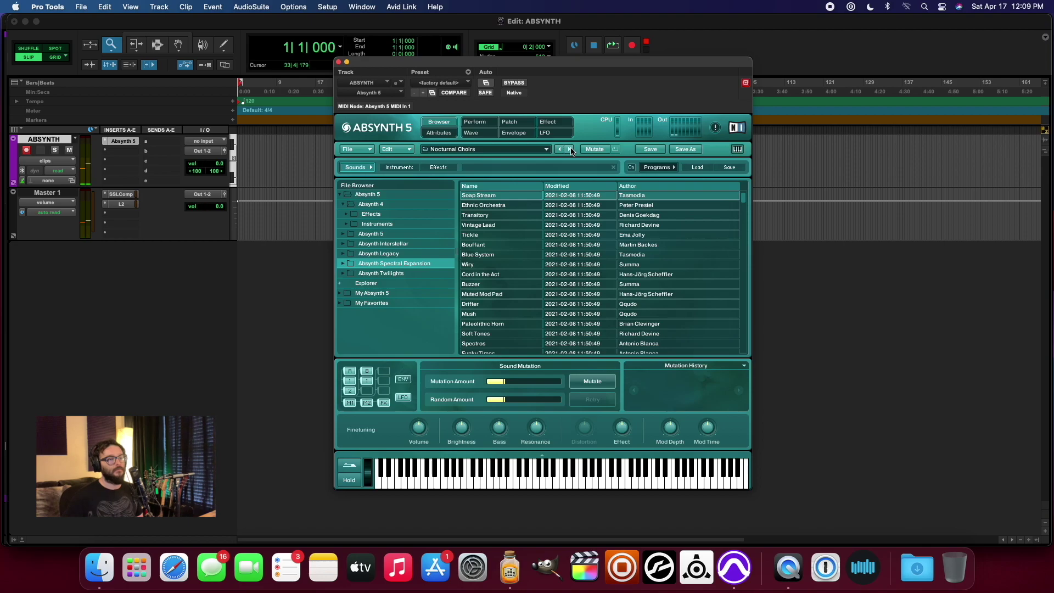
click(570, 150)
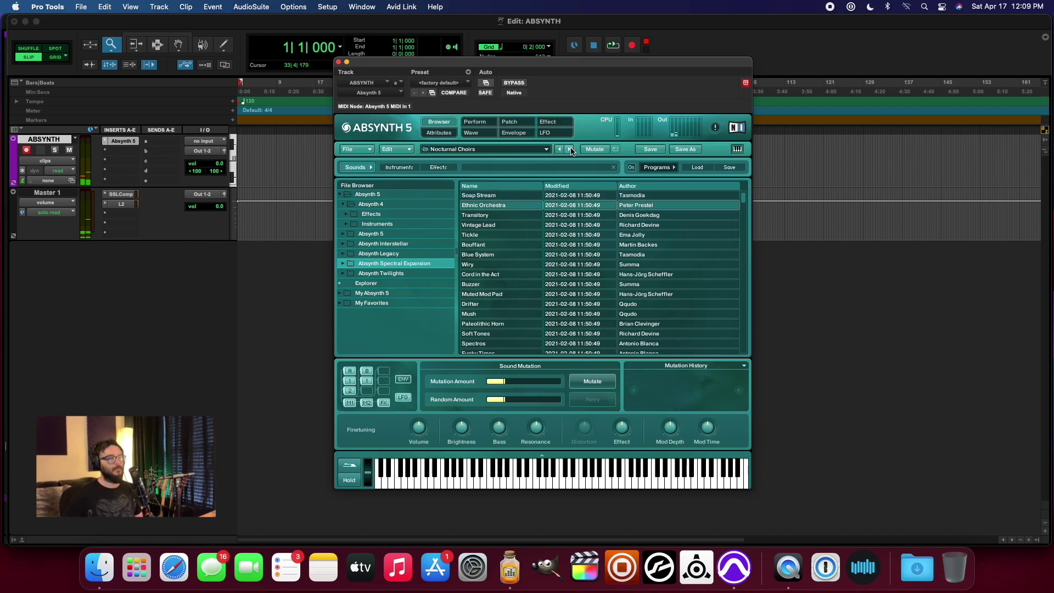
click(571, 150)
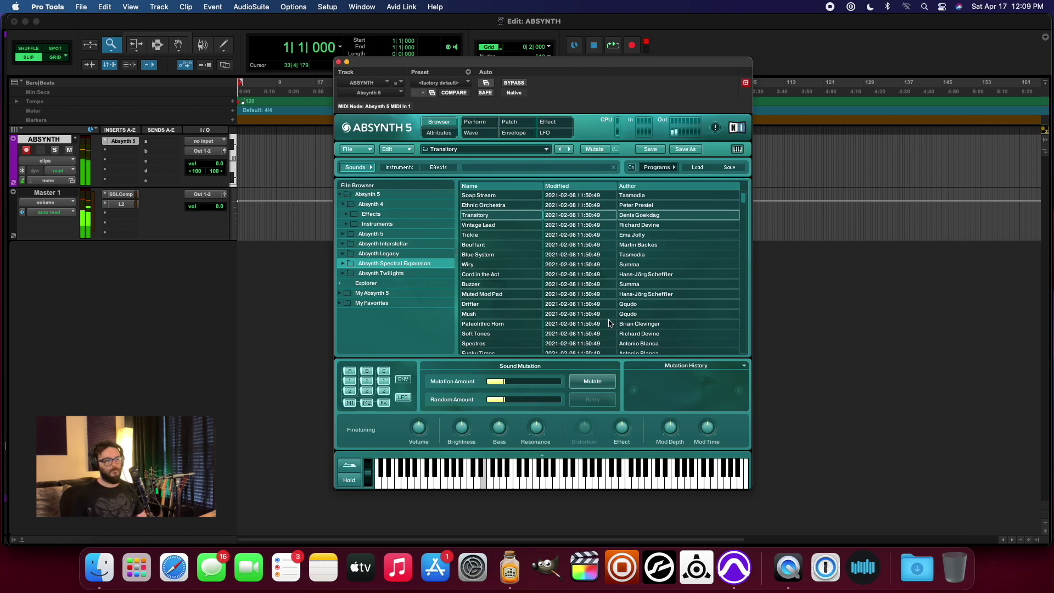
click(527, 338)
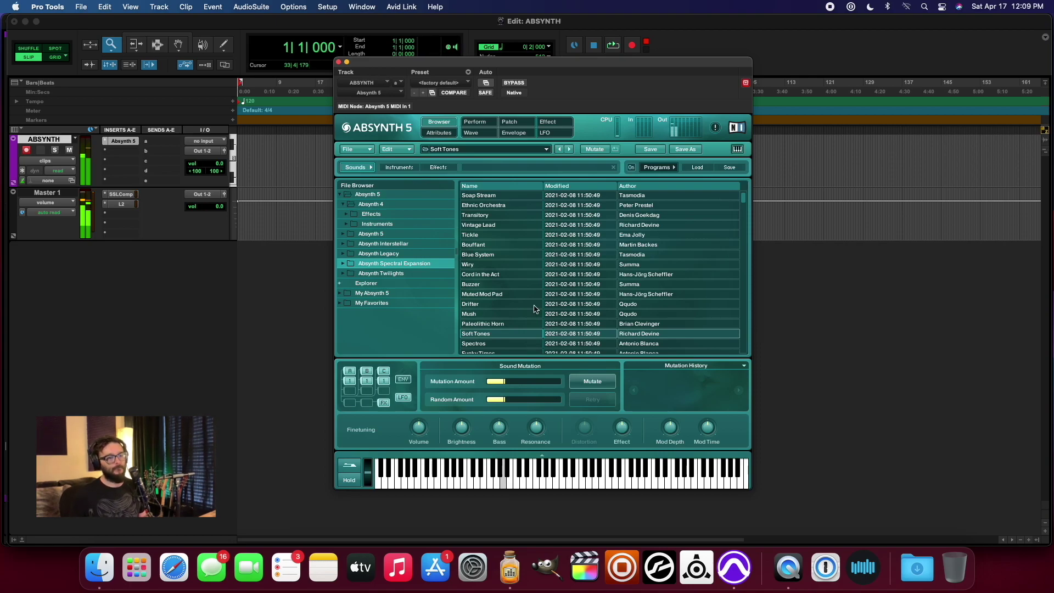
- Load the Nine preset, then Repair This Robot, from the Spectral Expansion list
scroll(535, 309, down, 10)
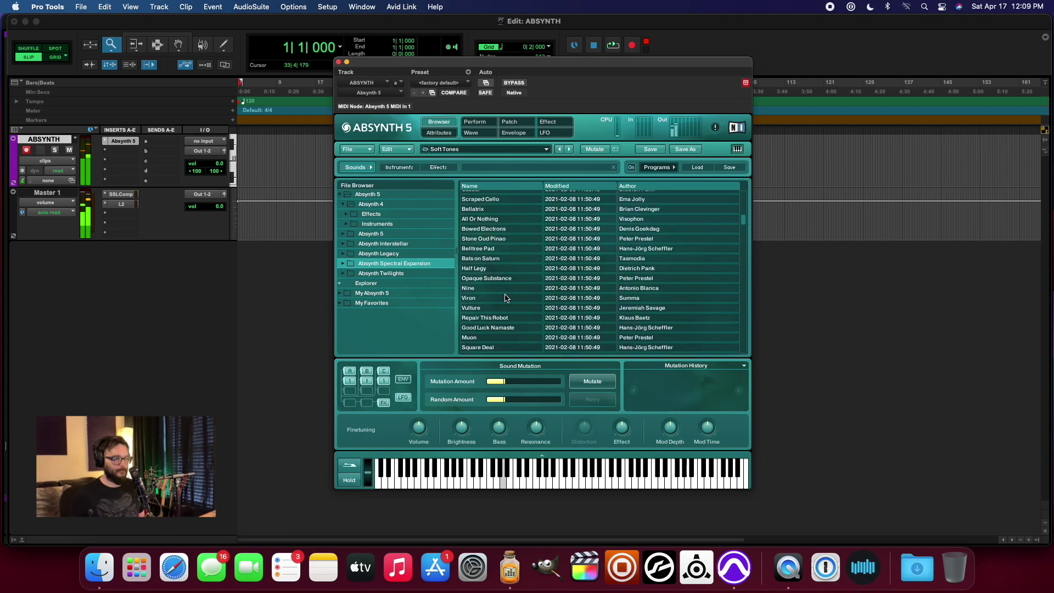
click(497, 290)
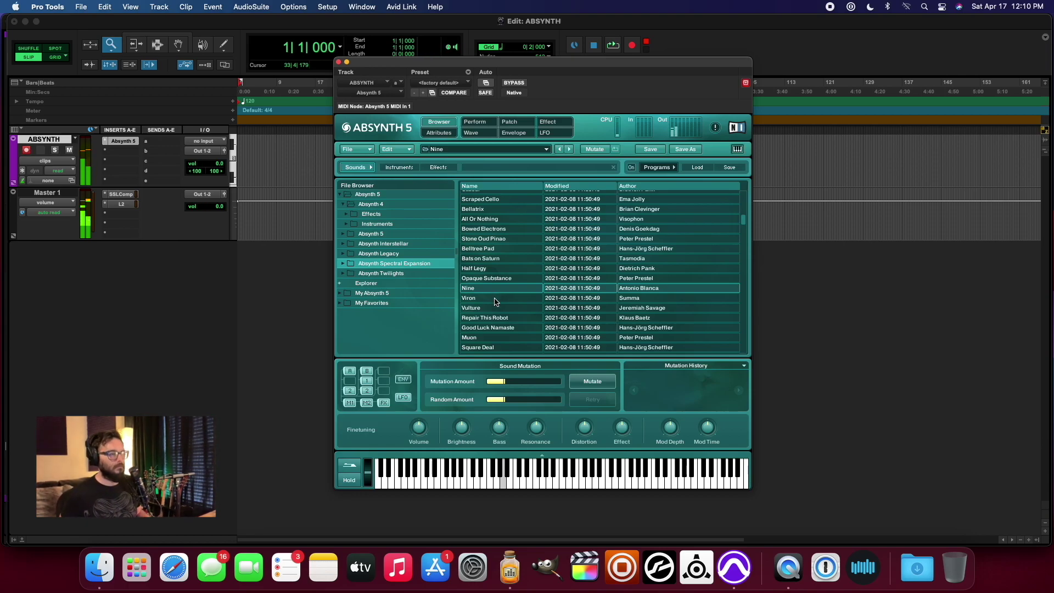
click(489, 317)
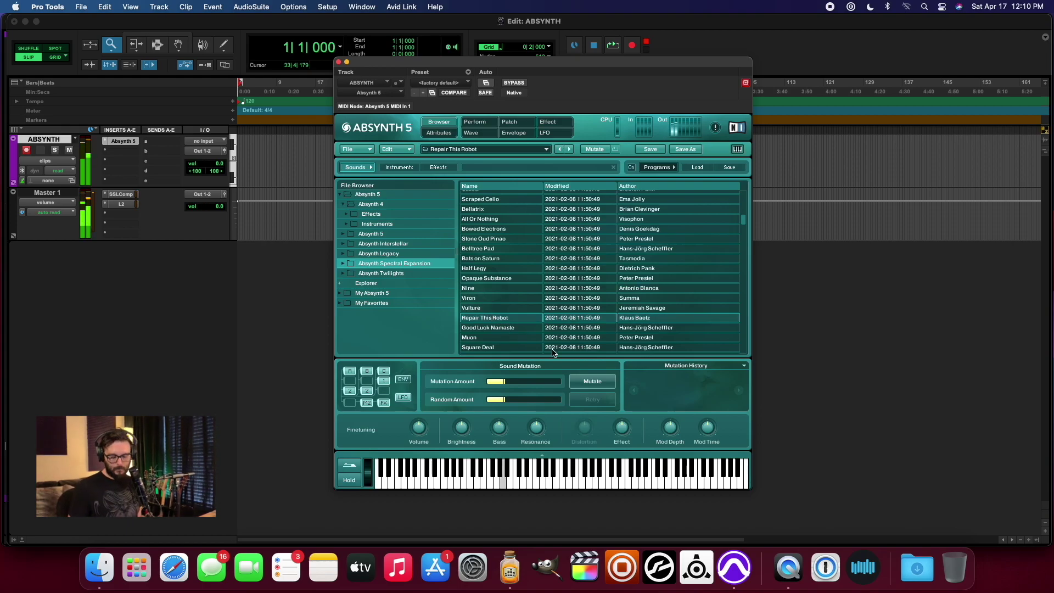
- Load Tahunanui, then Carbon Sky, then Orga 5th from the Spectral Expansion list
scroll(526, 317, down, 8)
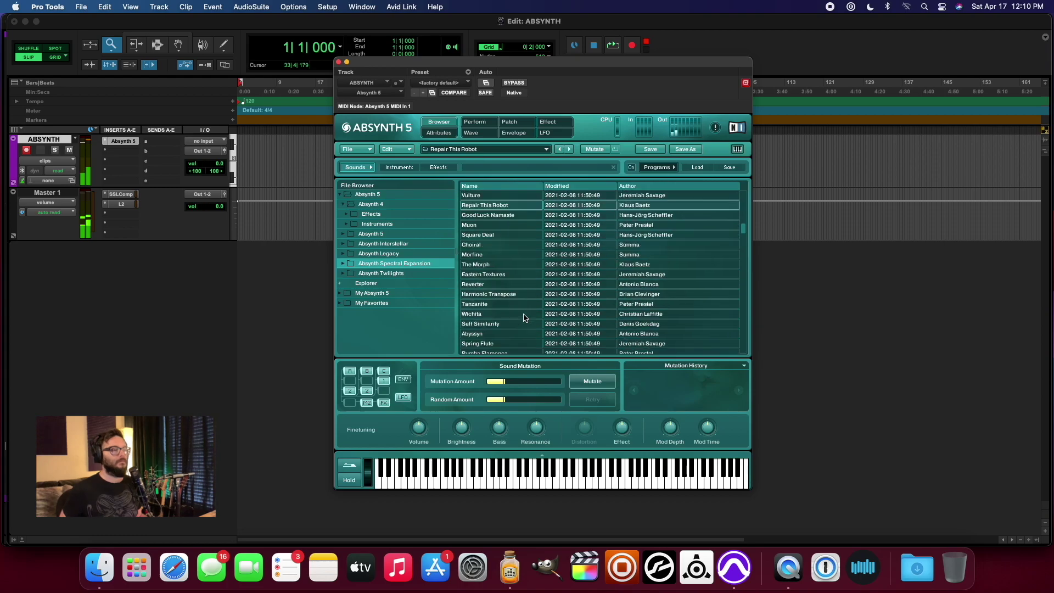
click(501, 300)
click(485, 252)
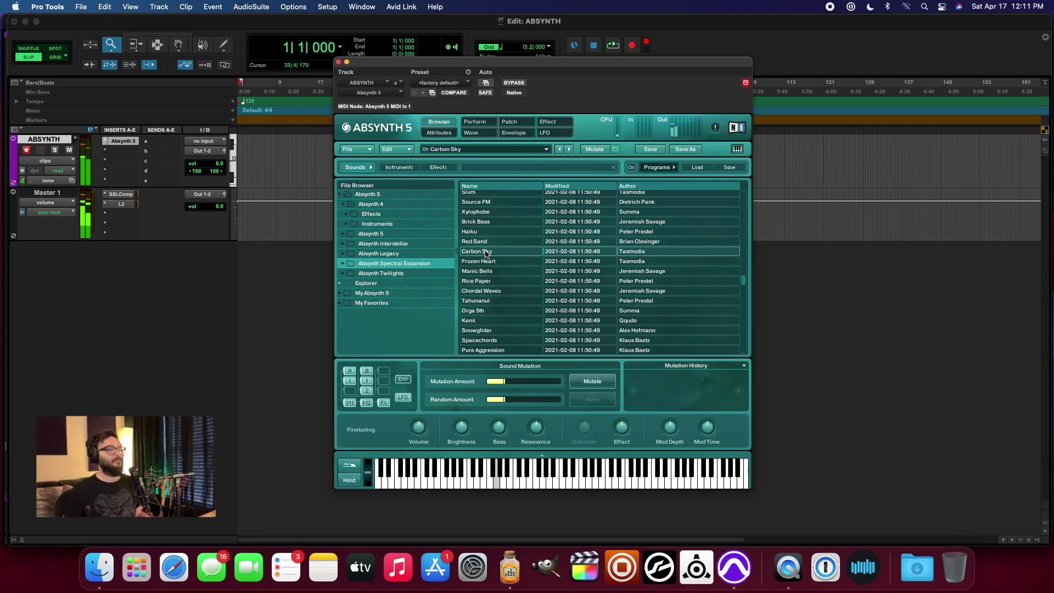
click(492, 311)
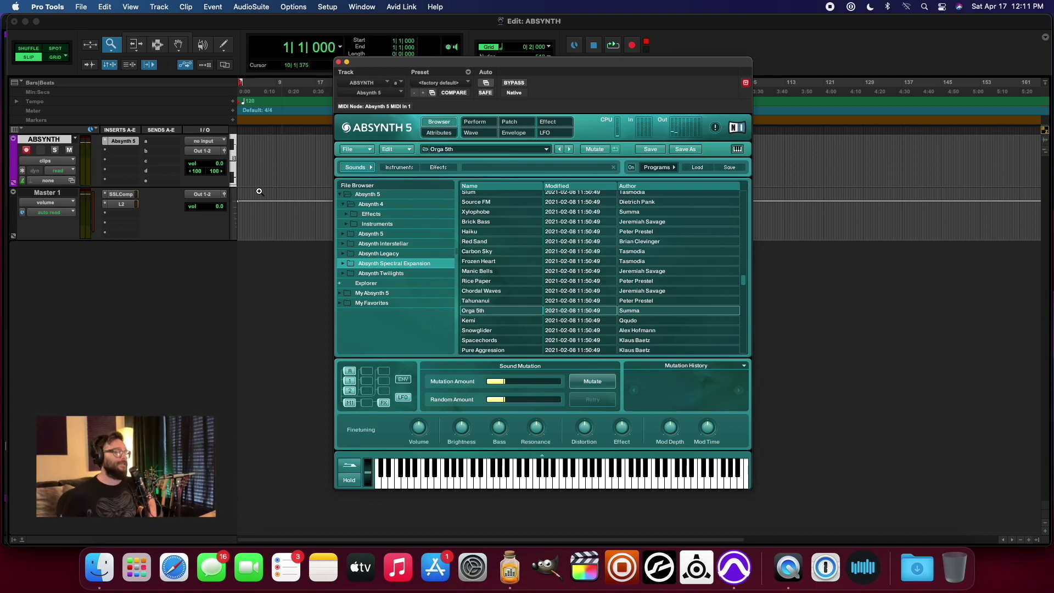
- Collapse the Absynth 4 folder and open the Absynth Twilights library
click(365, 209)
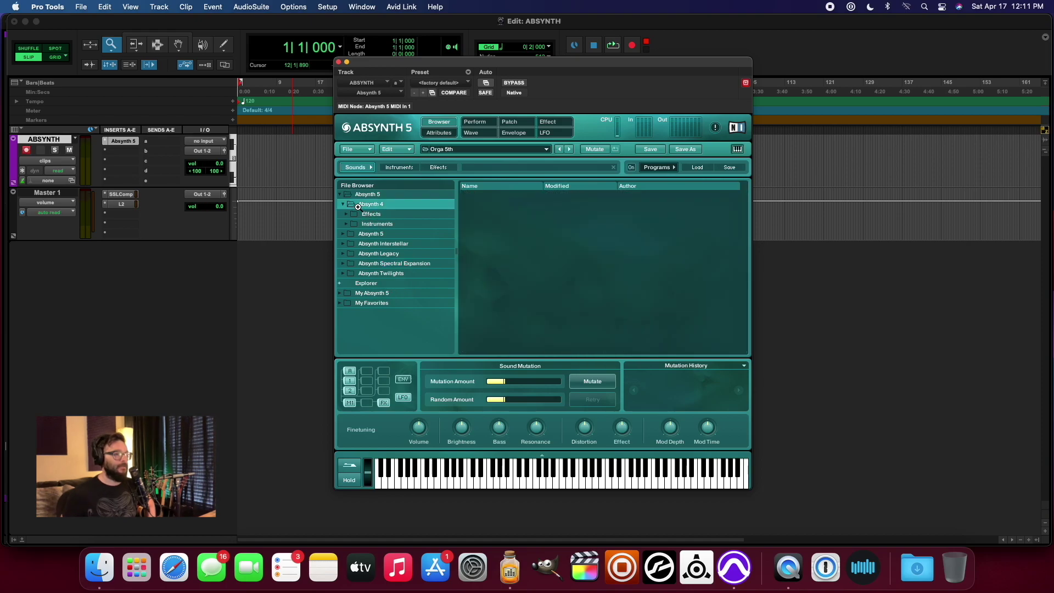
click(343, 205)
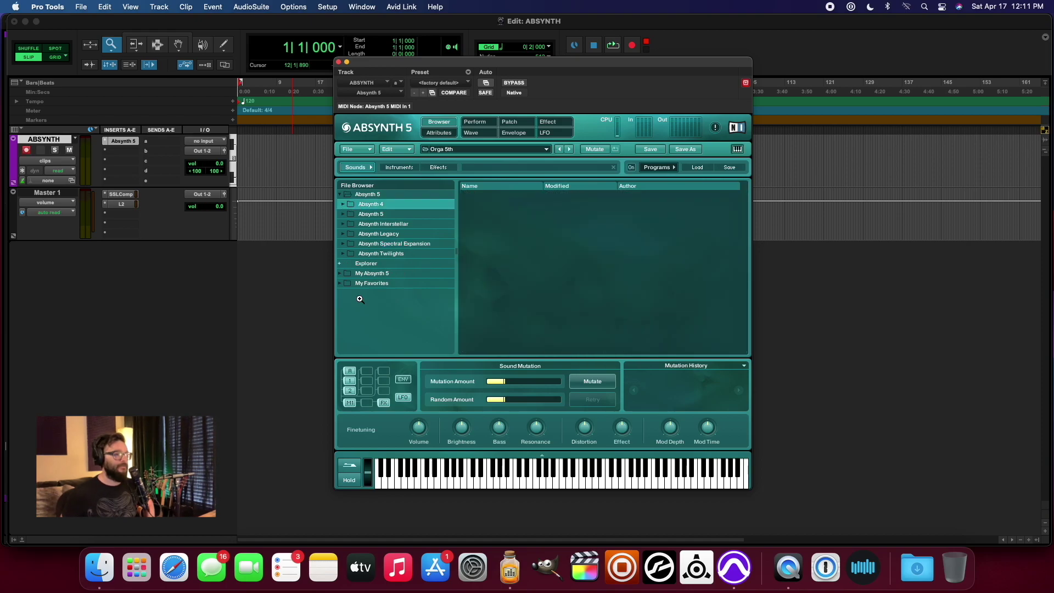
click(345, 255)
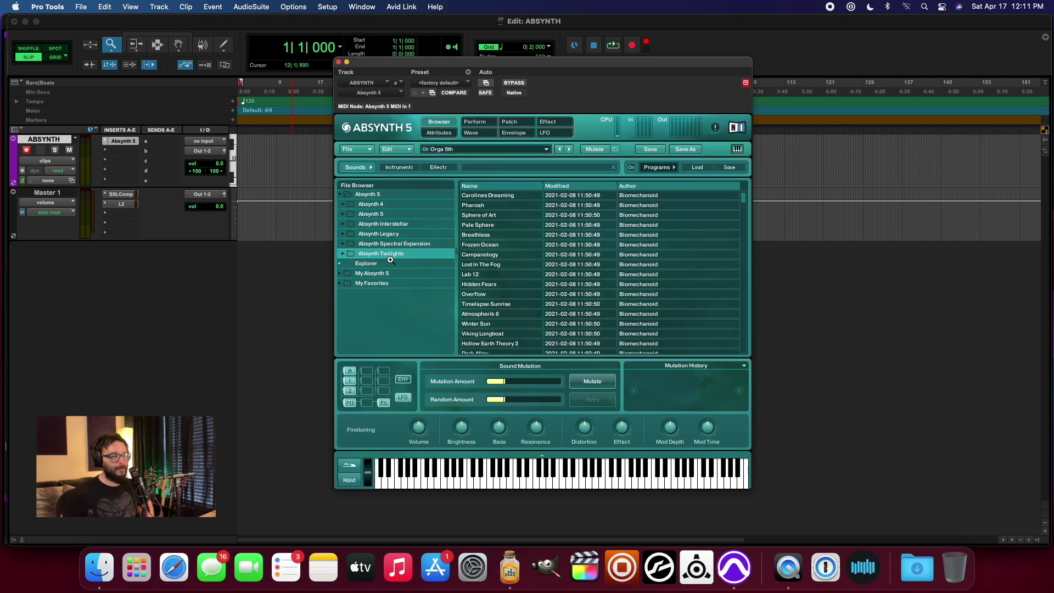
- Audition the Leviathan preset, then load Floating Cathedral
scroll(509, 266, down, 10)
scroll(509, 265, down, 5)
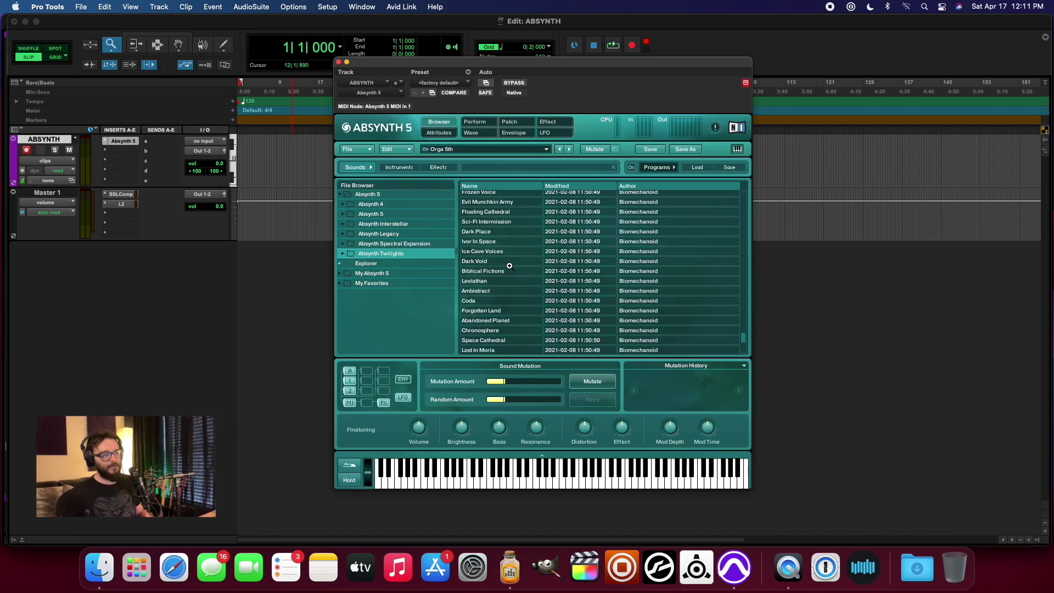
click(491, 284)
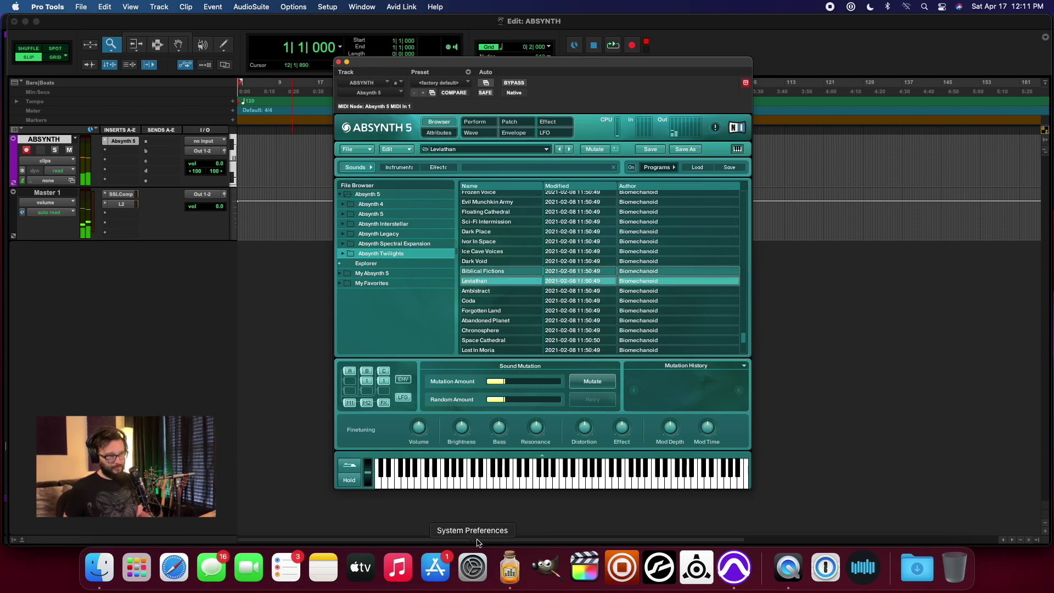
click(531, 212)
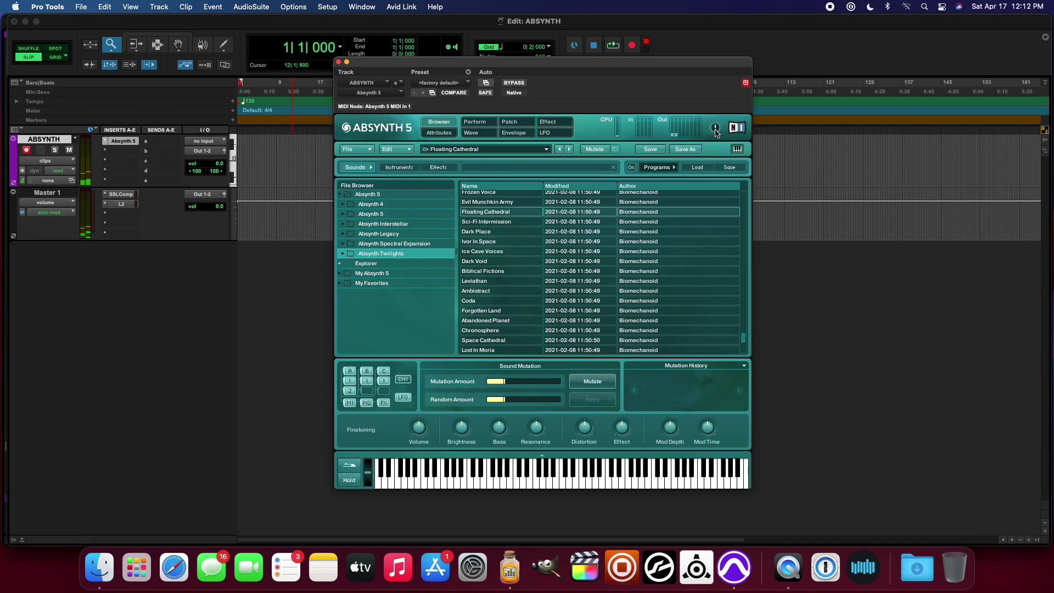
- Load Subquote from the Absynth Interstellar library in place of Floating Cathedral
click(394, 223)
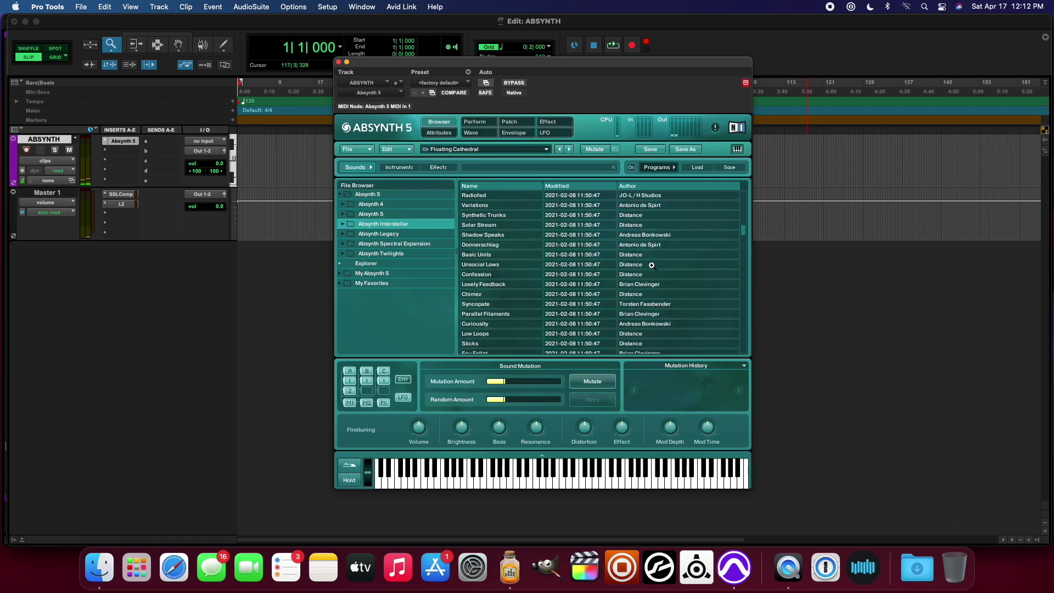
scroll(631, 274, up, 5)
click(577, 314)
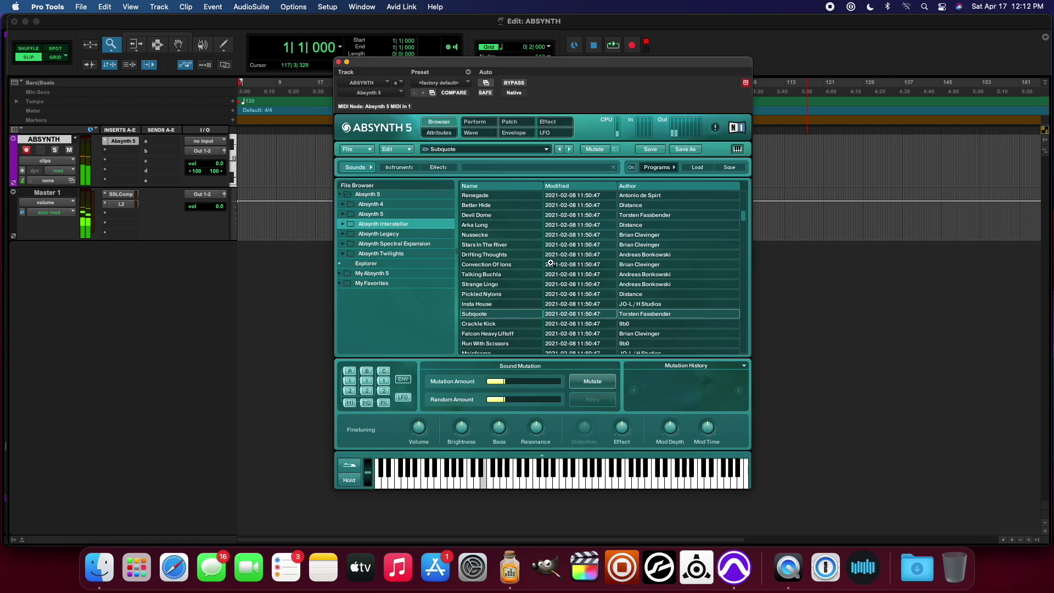
scroll(548, 263, down, 5)
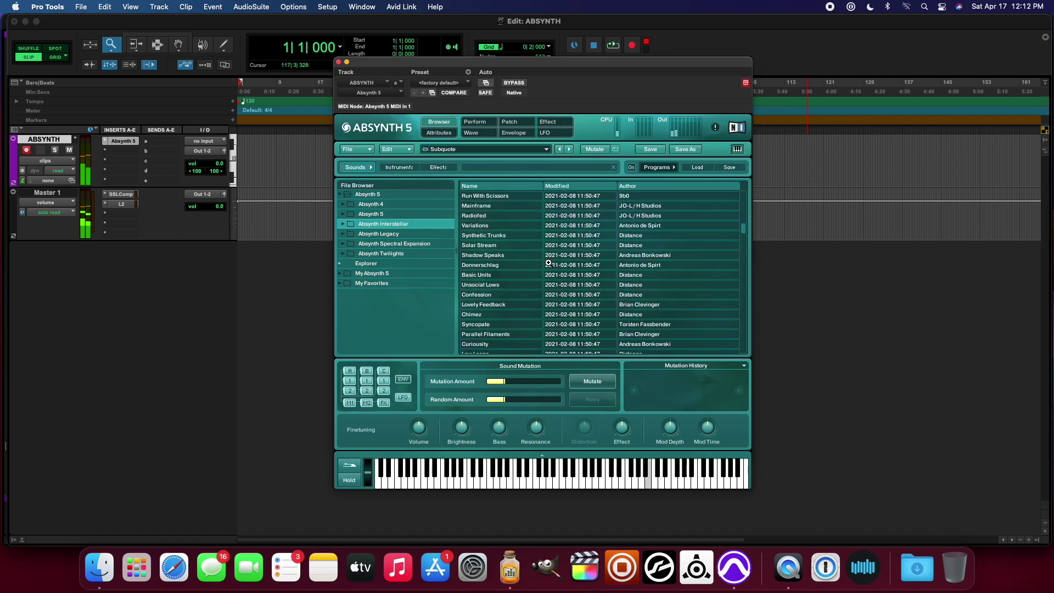